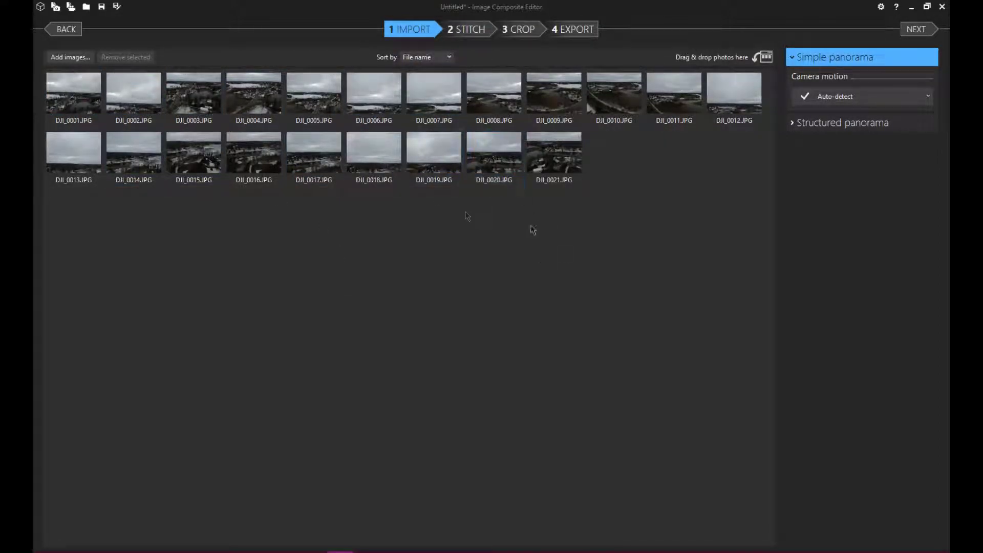
Stitch the 21 drone photos DJI_0001–DJI_0021 into a simple panorama with auto-detected camera motion
click(470, 30)
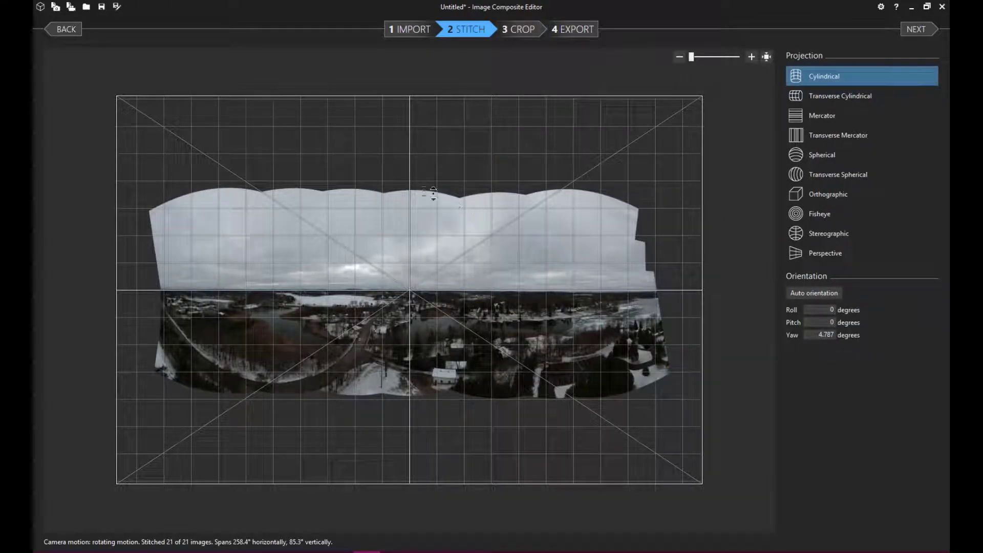
Rotate and tilt the panorama to level the horizon (roll -0.097, pitch -1.873, yaw 10.426)
scroll(488, 347, up, 4)
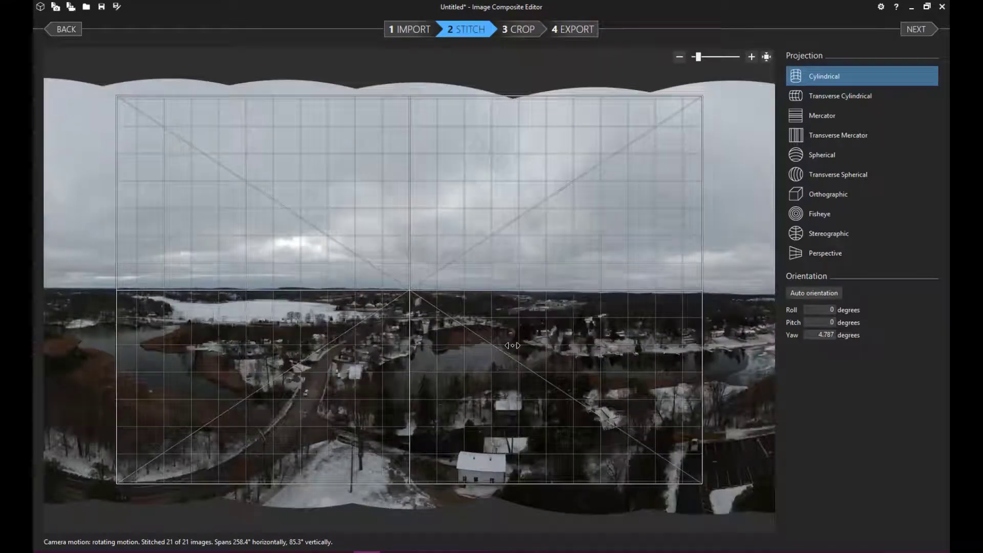
scroll(512, 346, down, 2)
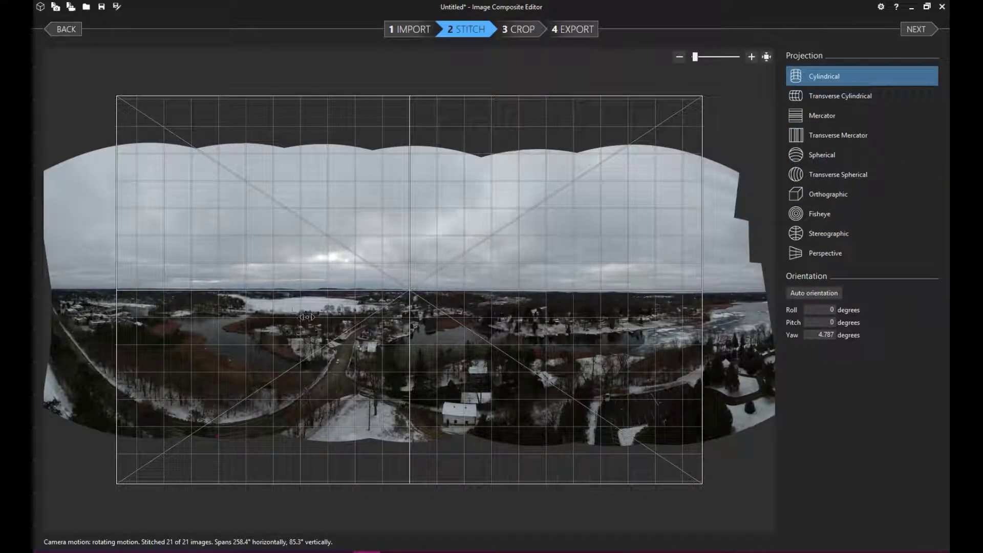
drag(410, 308, 432, 307)
scroll(435, 307, down, 2)
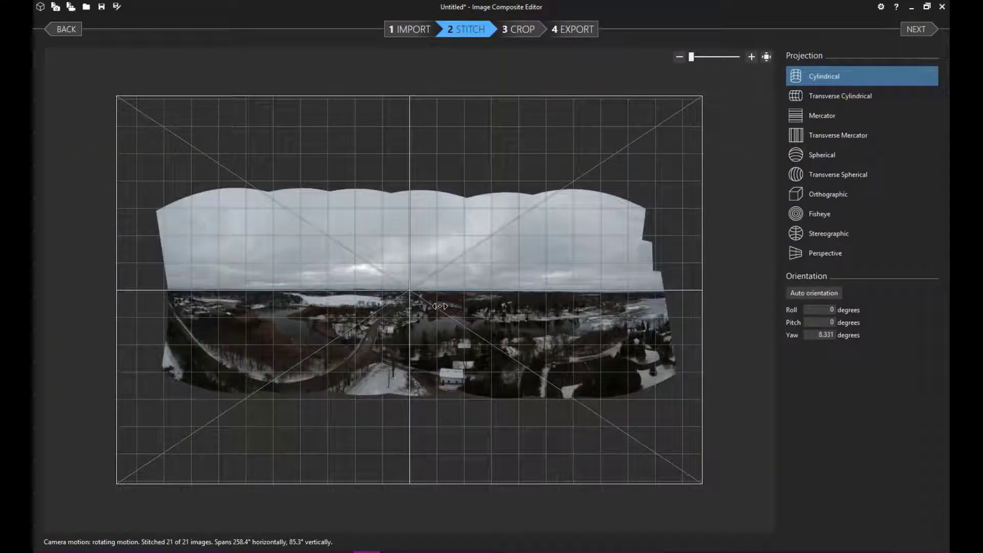
scroll(460, 306, up, 4)
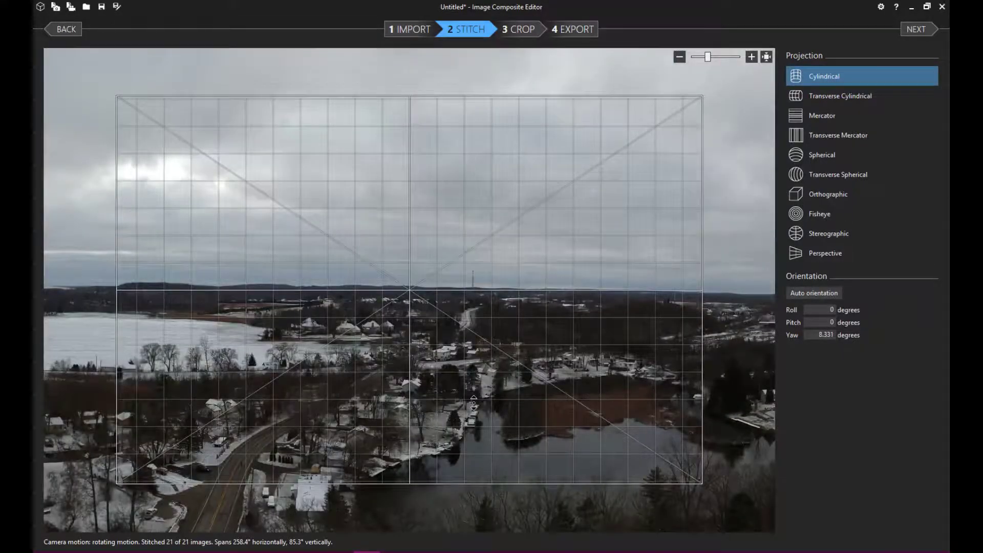
scroll(474, 400, up, 2)
drag(474, 400, 595, 267)
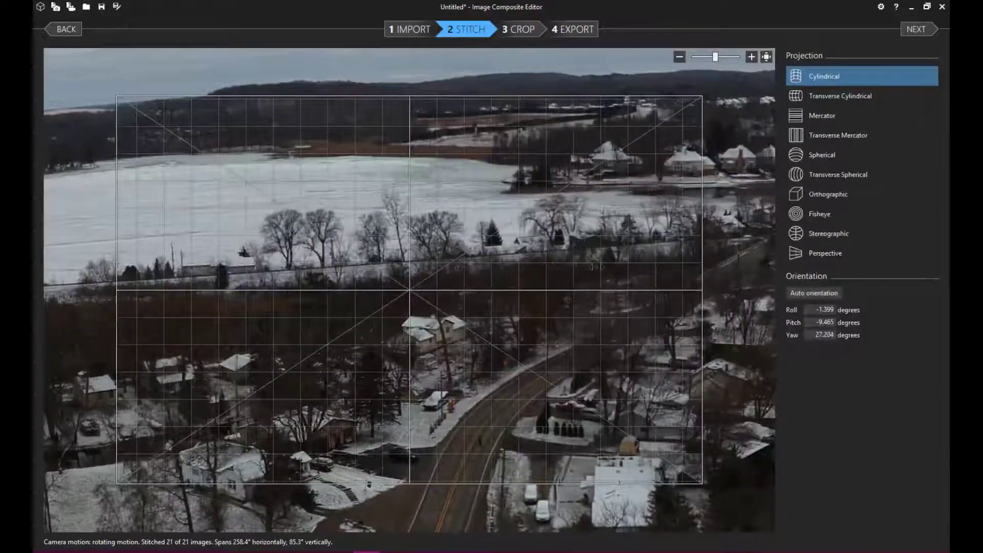
scroll(415, 219, down, 3)
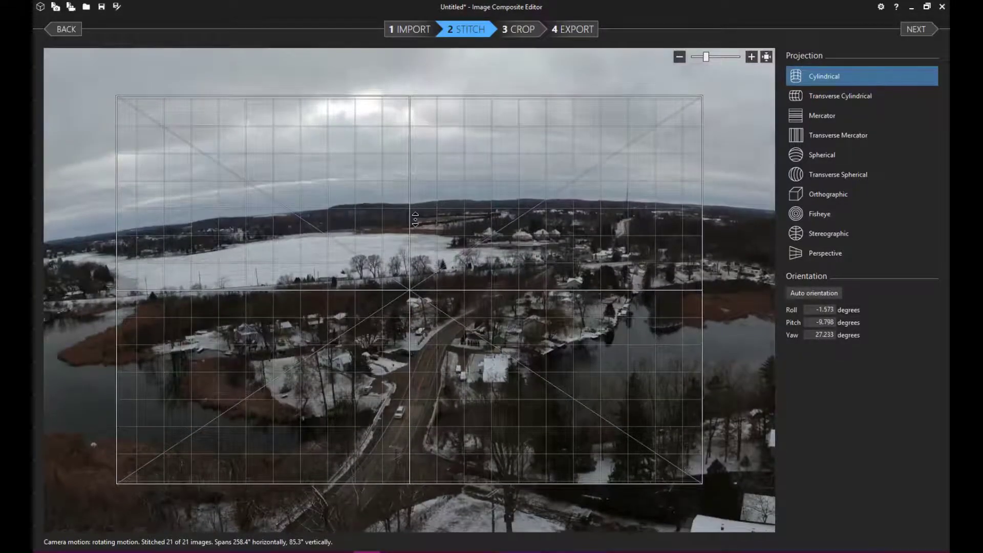
scroll(415, 219, down, 3)
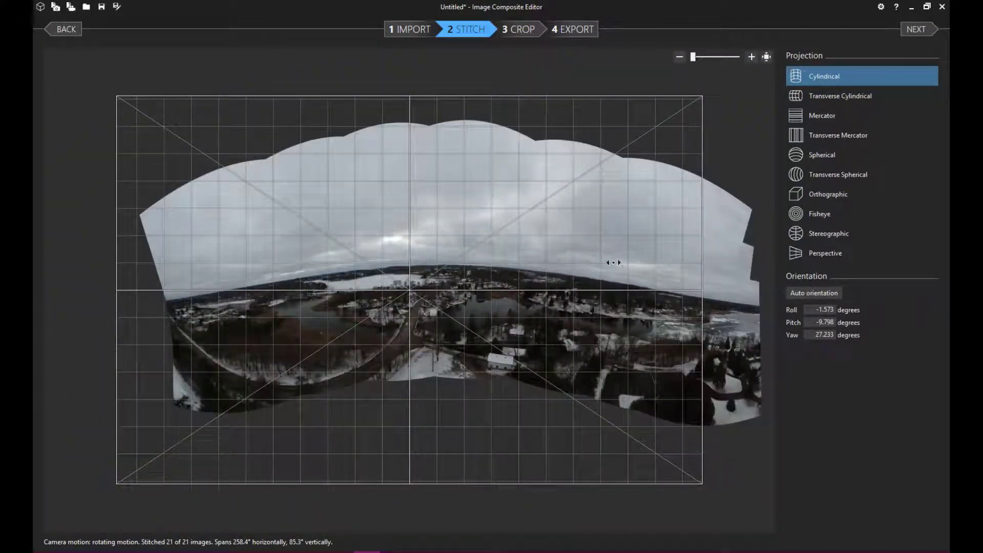
drag(613, 262, 508, 297)
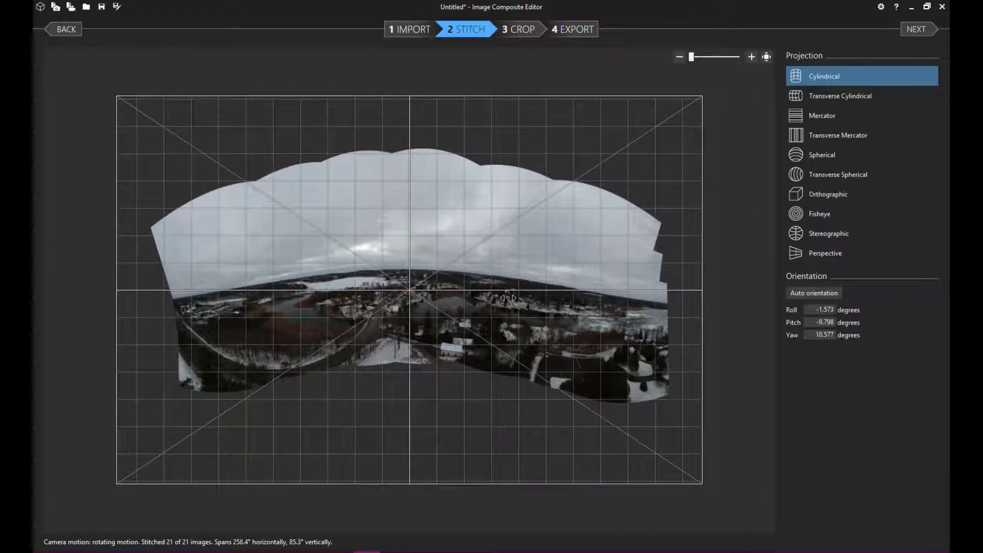
drag(415, 312, 452, 329)
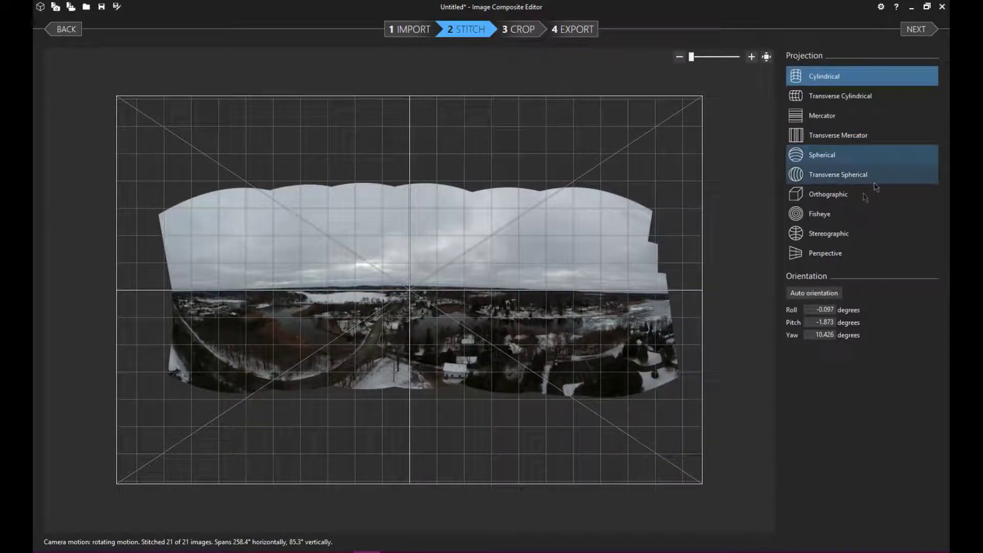
Preview the Fisheye, Stereographic, Perspective and Orthographic projections, reorienting the view in some of them
click(825, 215)
drag(415, 322, 459, 326)
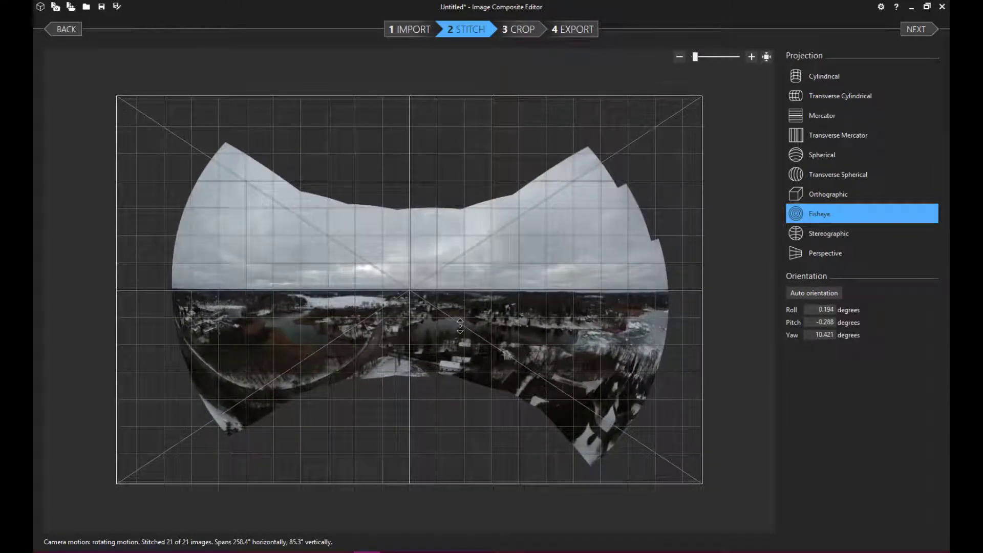
click(825, 233)
click(824, 253)
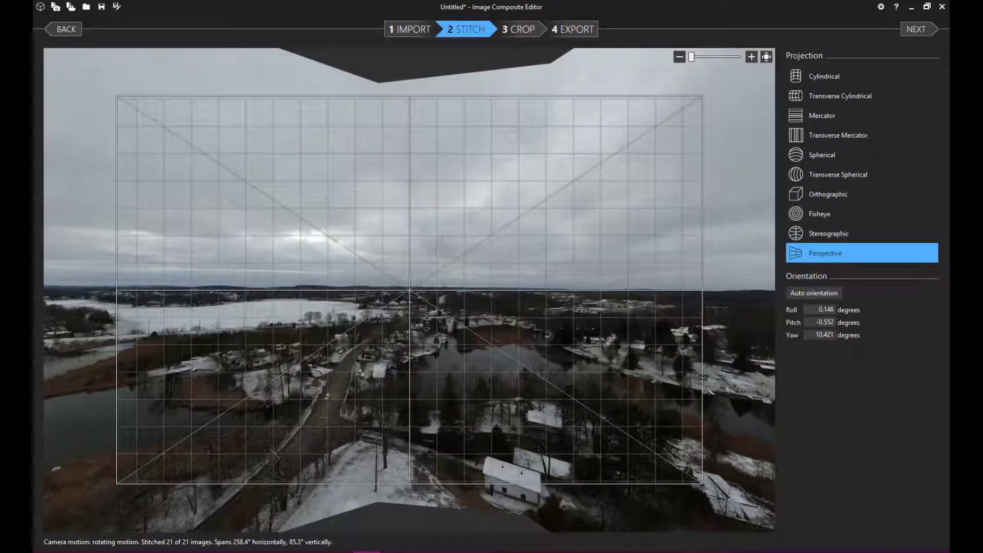
drag(439, 358, 506, 340)
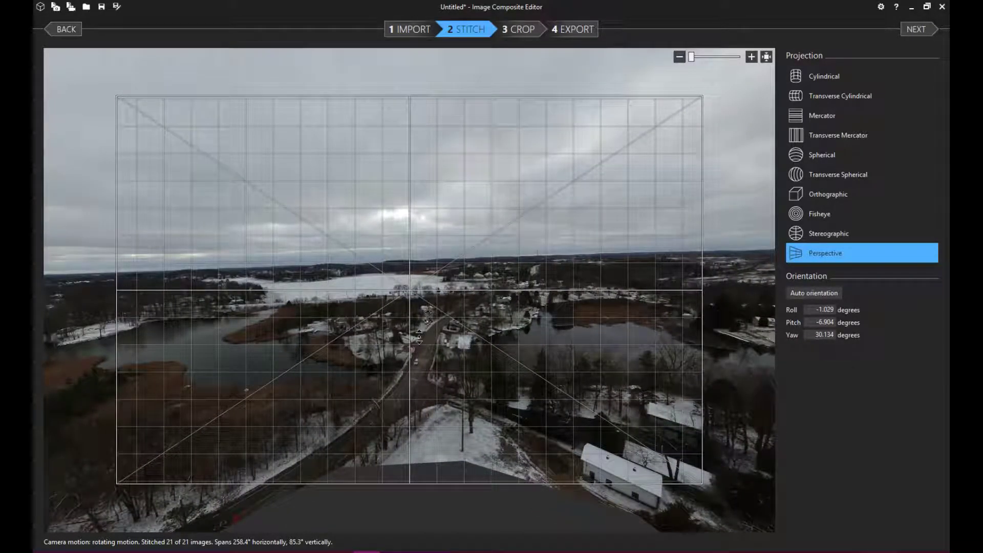
drag(428, 317, 439, 346)
click(828, 194)
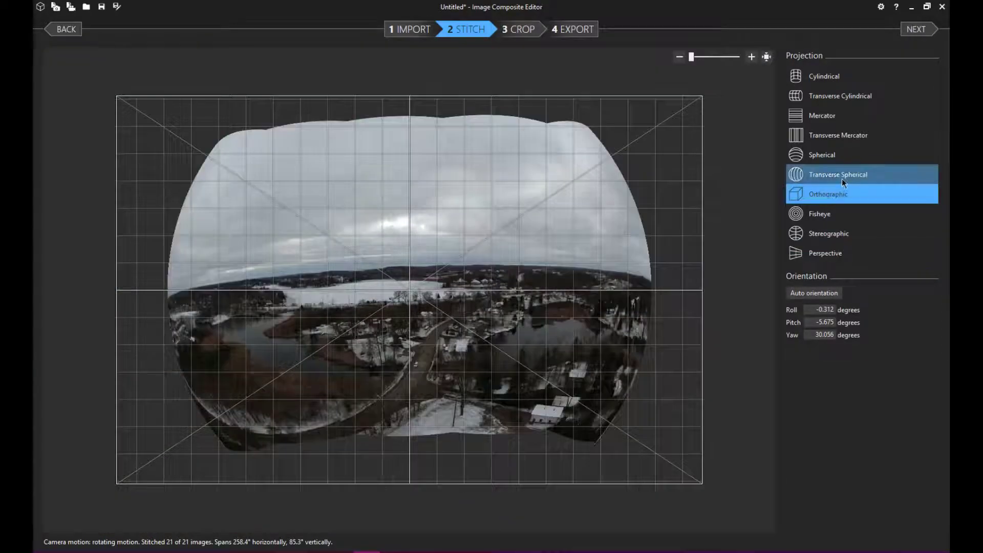
Choose Spherical projection, level and centre its horizon, and move to the Crop step
click(841, 155)
drag(448, 330, 449, 338)
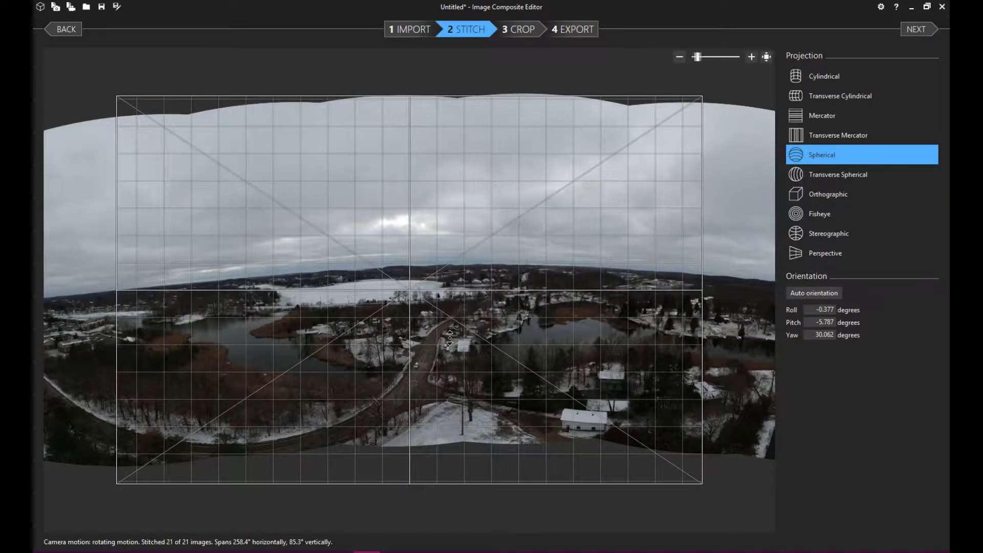
scroll(450, 338, down, 3)
drag(527, 310, 518, 306)
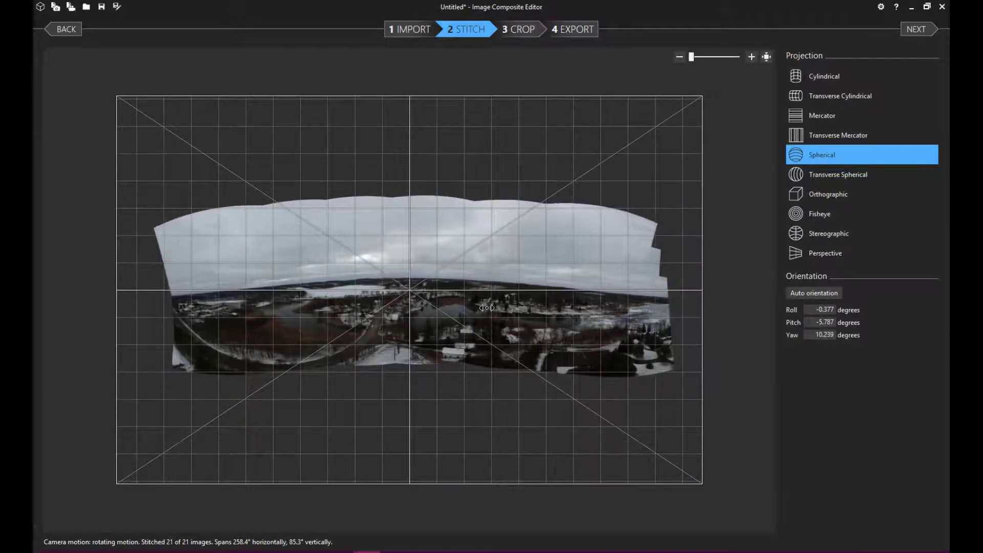
scroll(518, 307, up, 1)
scroll(518, 306, down, 2)
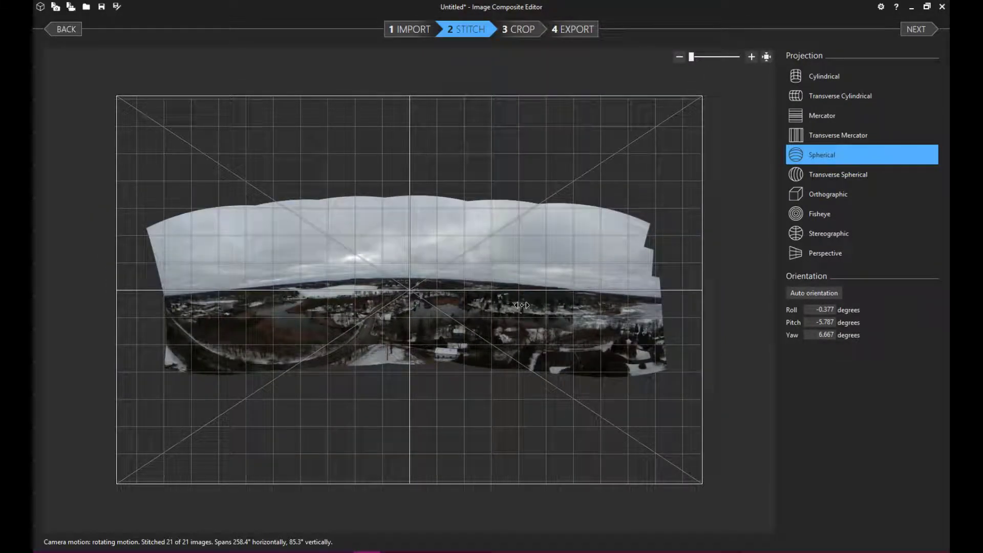
drag(518, 306, 520, 305)
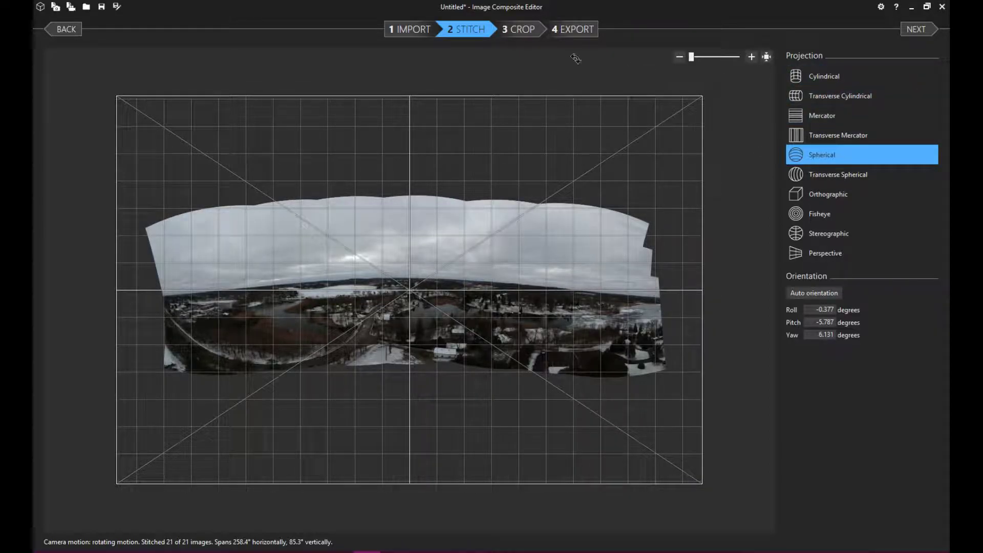
drag(409, 328, 429, 333)
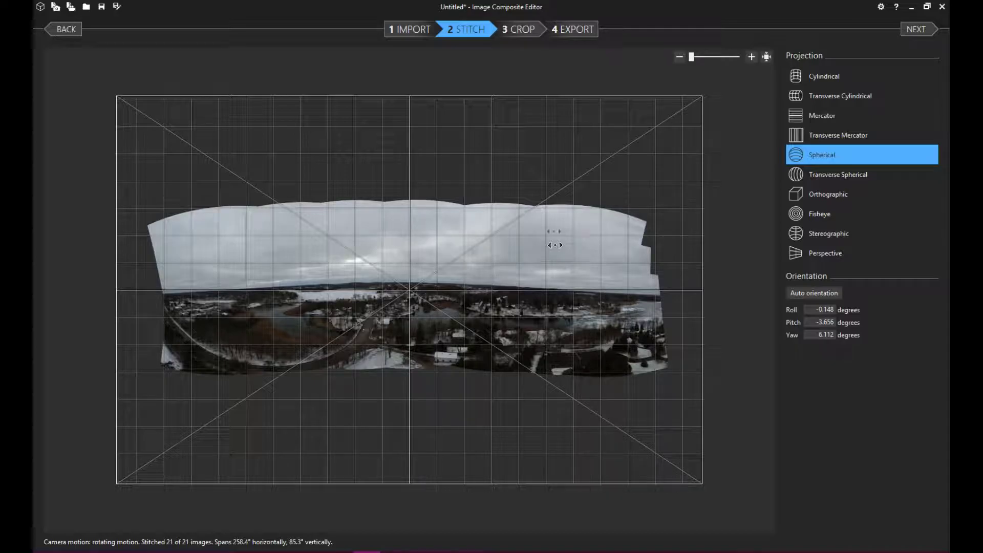
click(538, 32)
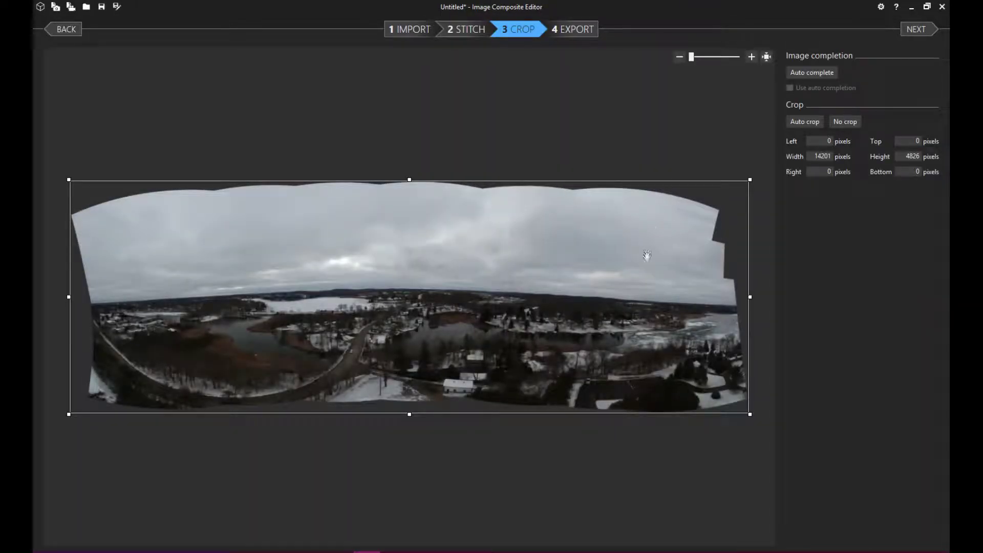
Auto crop, then trim the right side and most of the sky to 9893 × 2413 pixels
scroll(358, 354, up, 5)
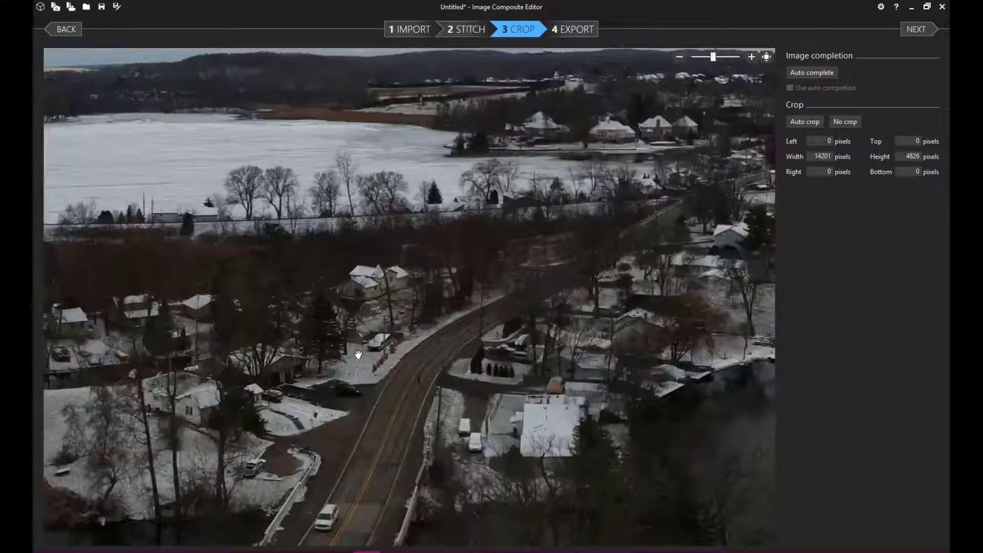
scroll(635, 300, down, 5)
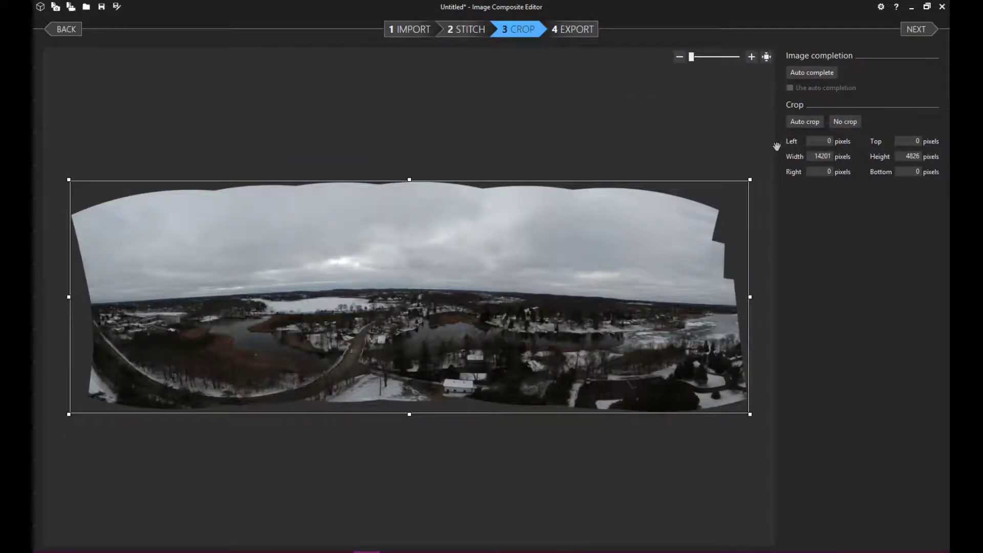
click(805, 121)
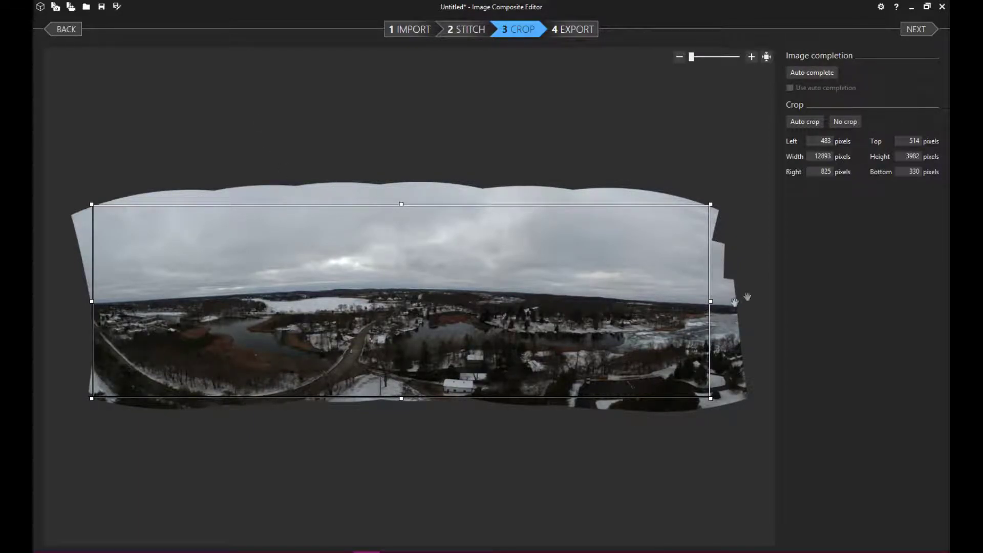
mouse_move(714, 300)
mouse_down()
mouse_move(544, 301)
mouse_move(695, 301)
mouse_up()
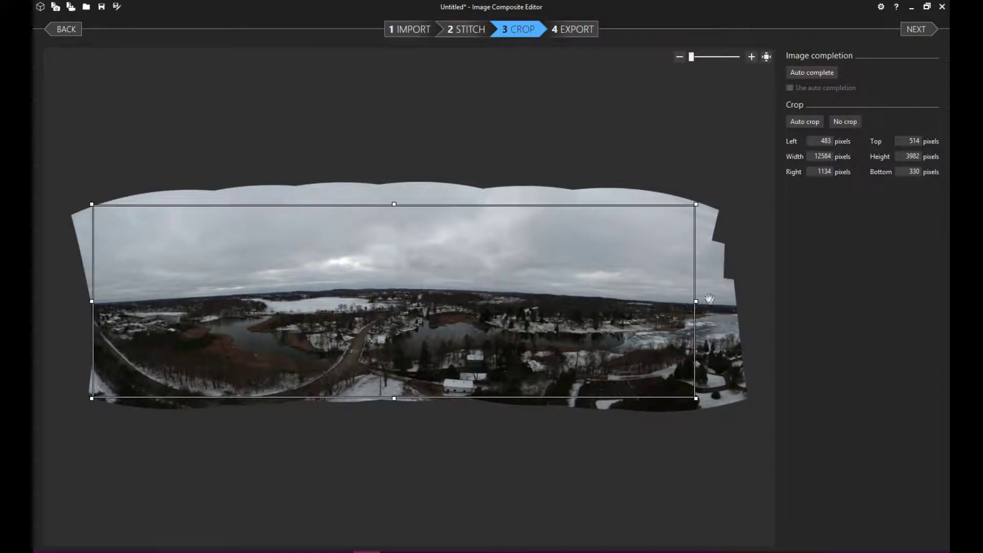
drag(695, 303, 568, 302)
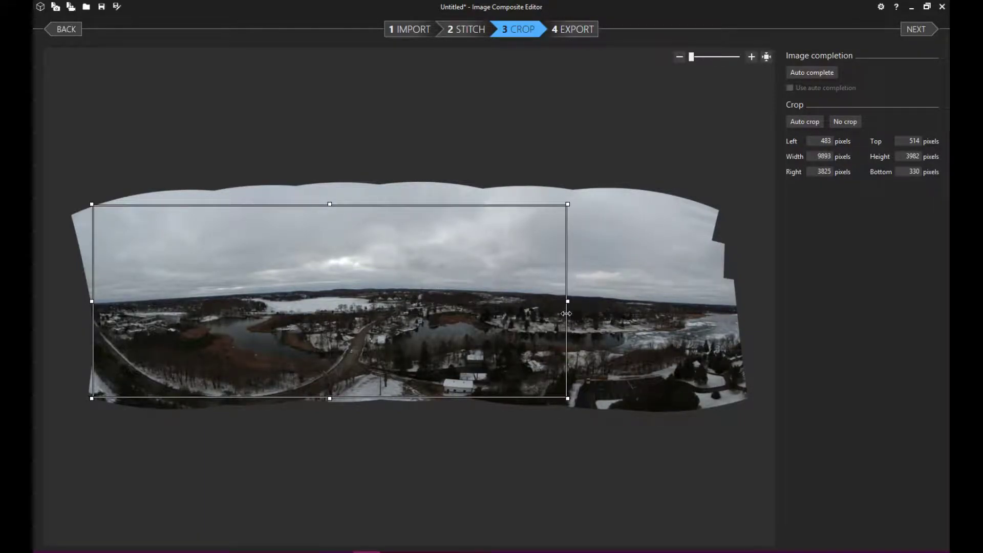
drag(329, 206, 361, 280)
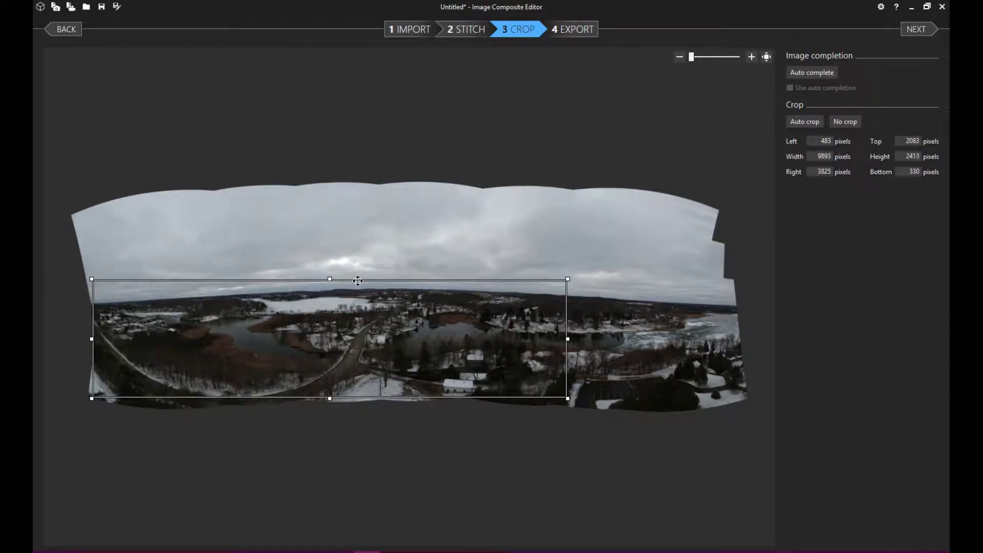
click(566, 32)
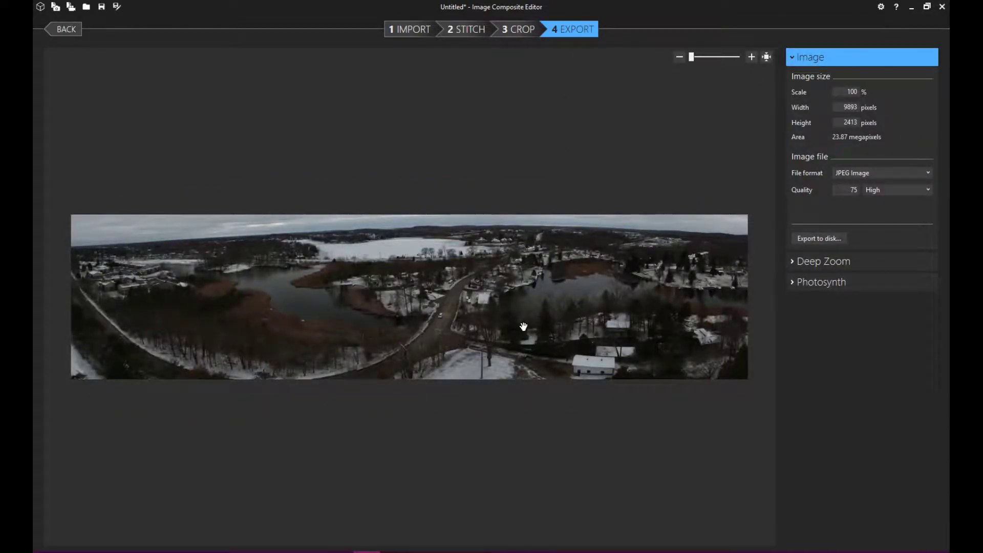
Zoom around the export preview, then return to the Stitch step
scroll(523, 328, up, 3)
scroll(619, 296, up, 3)
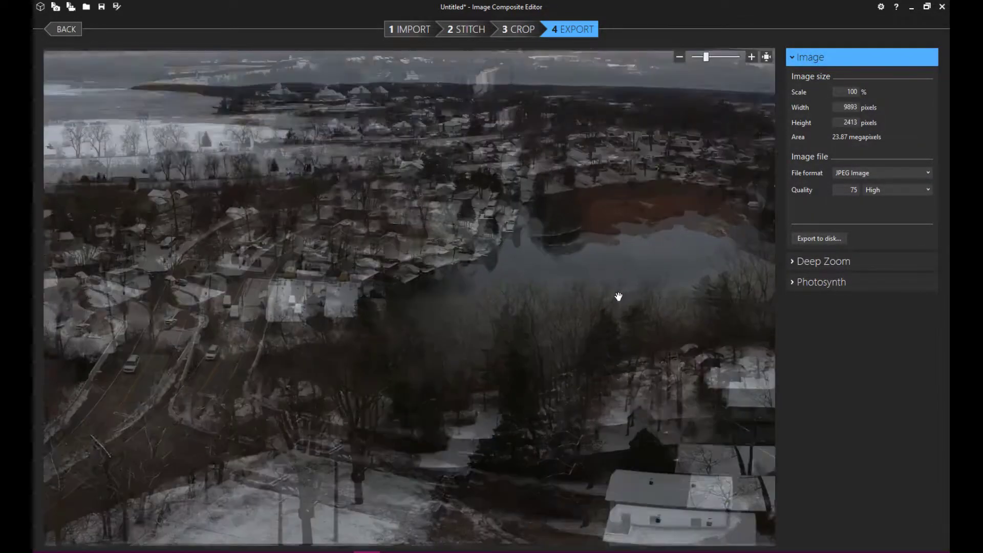
scroll(500, 274, down, 5)
scroll(506, 264, down, 1)
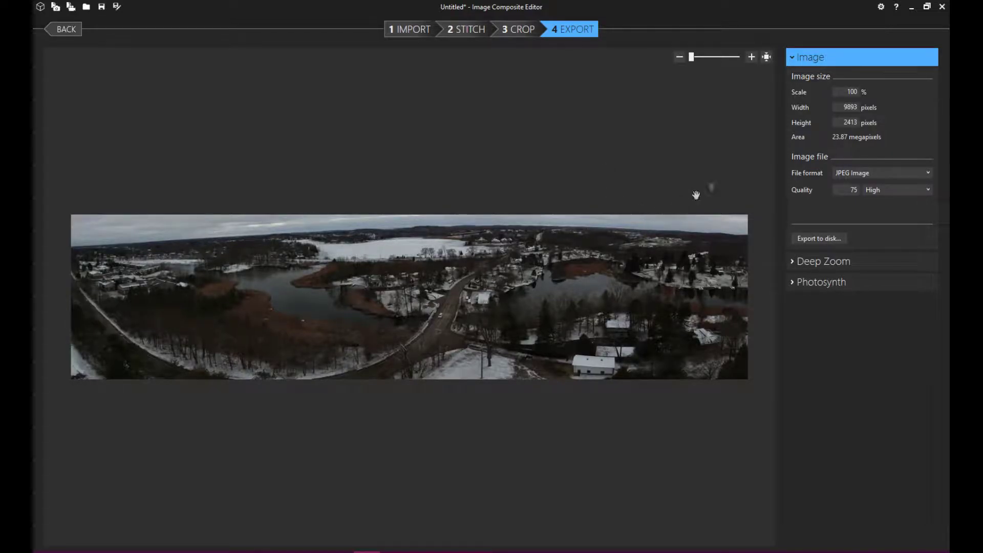
click(466, 29)
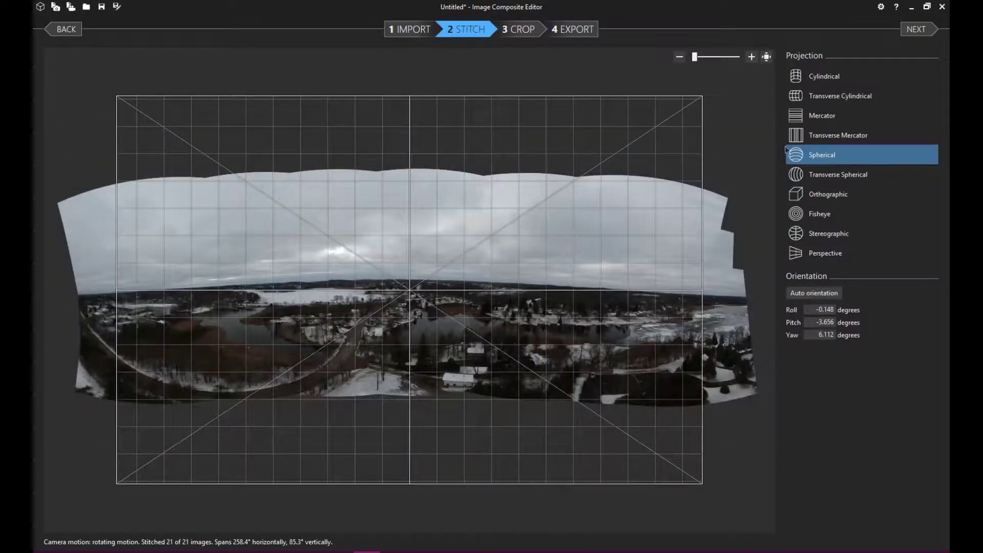
Use Perspective projection, turned toward the lake and road and slightly tilted to level it
click(844, 77)
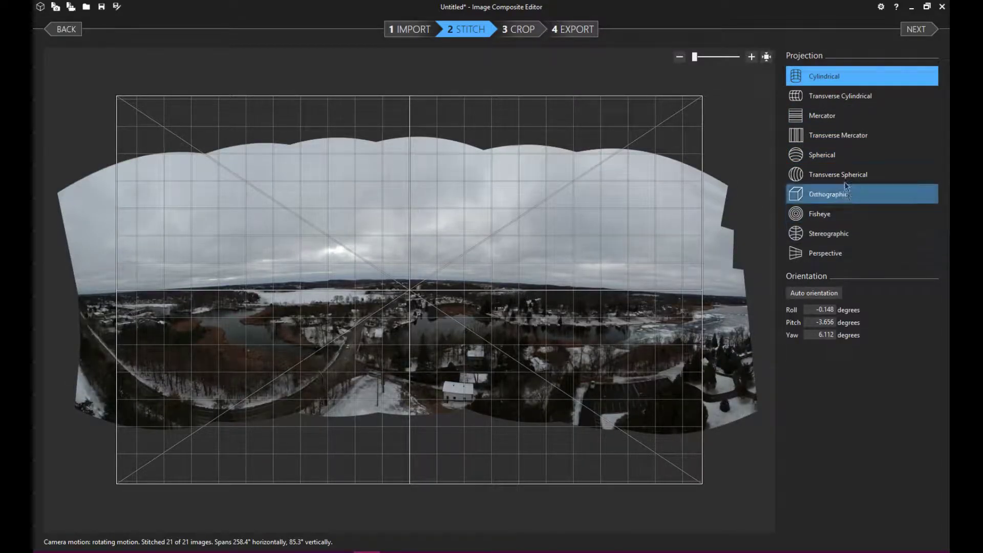
click(838, 135)
click(825, 253)
drag(526, 301, 694, 315)
drag(501, 288, 605, 296)
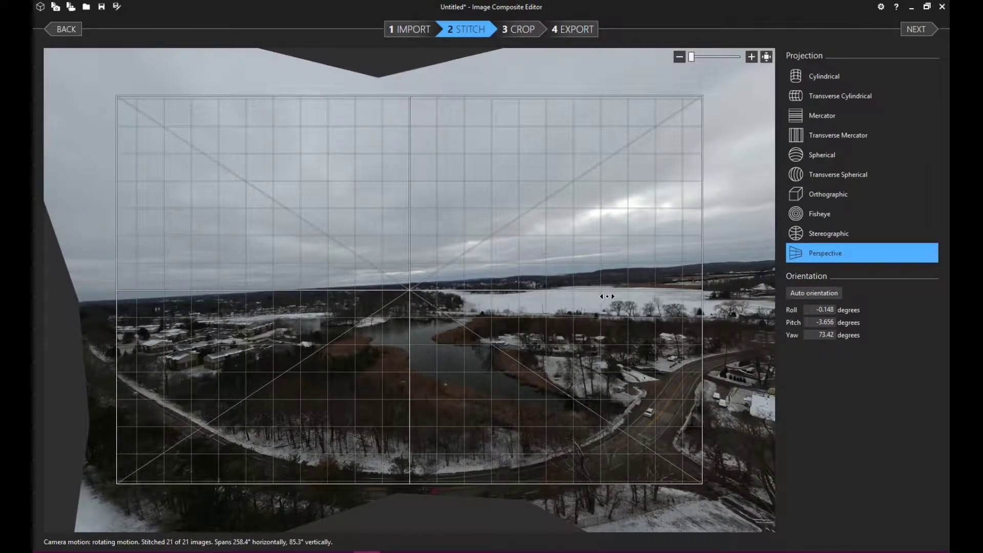
mouse_move(662, 328)
mouse_down()
mouse_move(127, 324)
mouse_move(655, 338)
mouse_up()
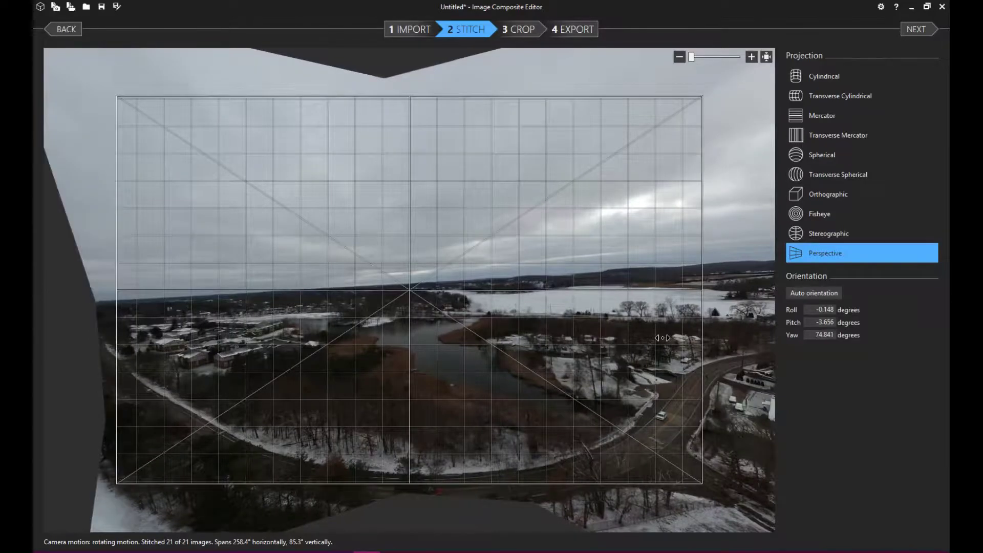
drag(488, 370, 519, 356)
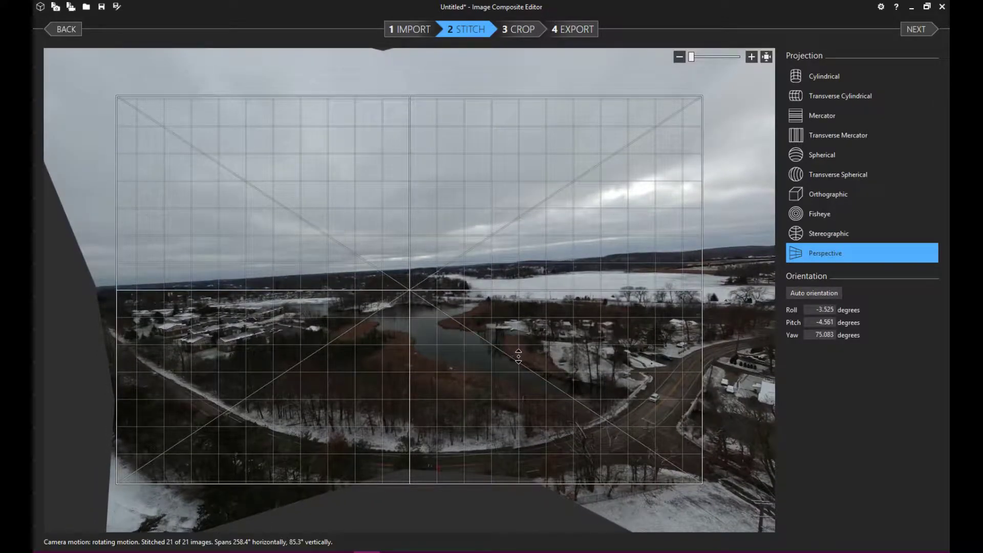
click(517, 29)
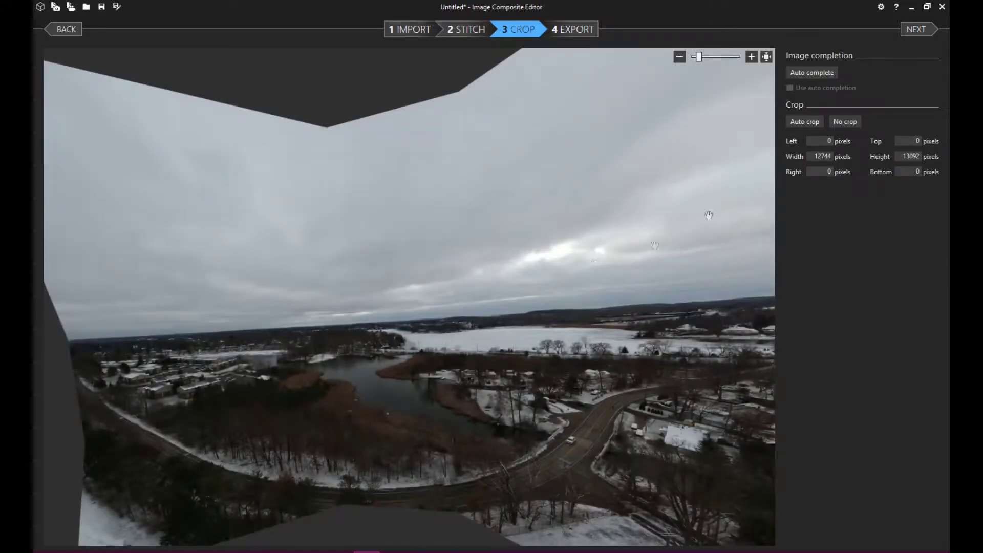
Auto crop the perspective panorama to 10784 × 5110 pixels and go to Export
click(804, 121)
scroll(600, 294, down, 3)
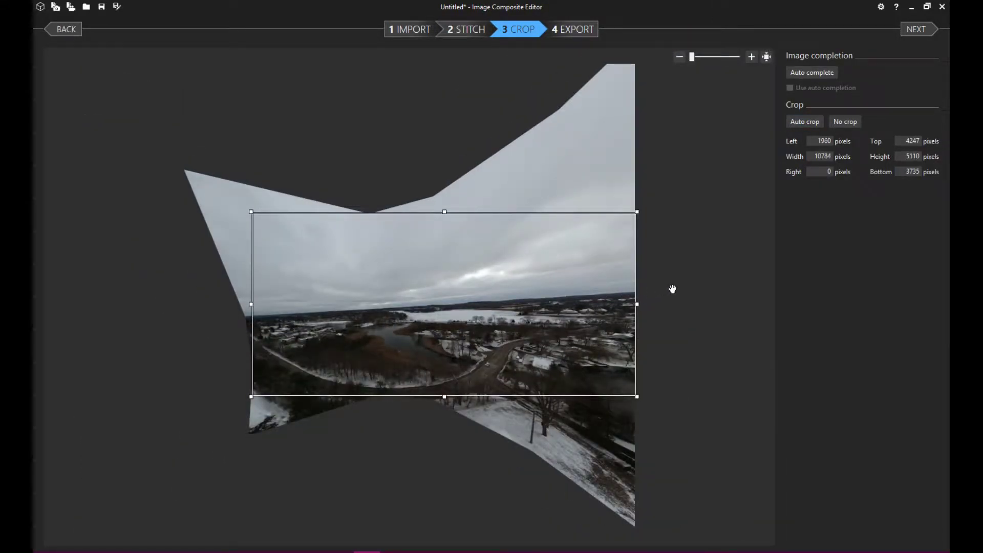
click(572, 30)
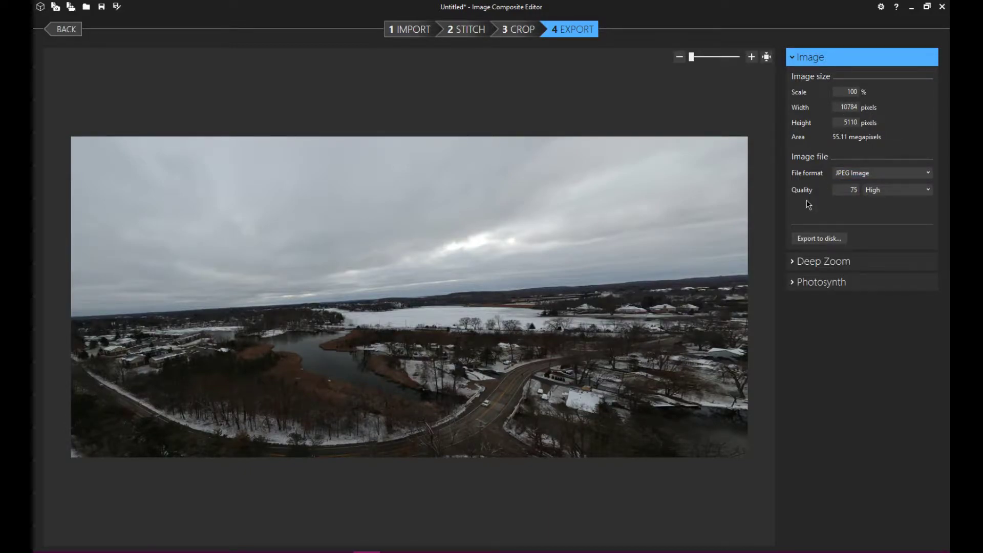
Set export quality to Superb (90) and keep JPEG Image as the file format
click(886, 189)
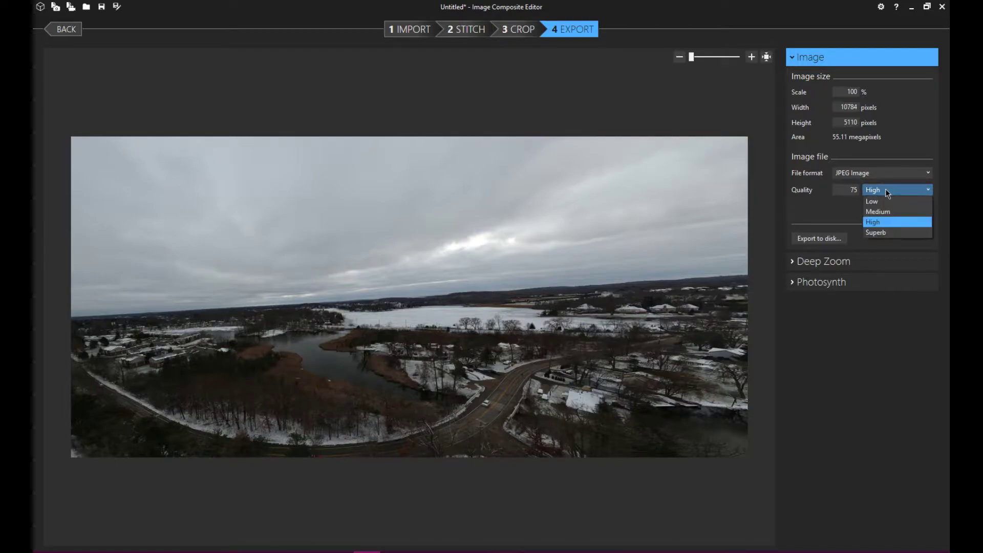
click(881, 231)
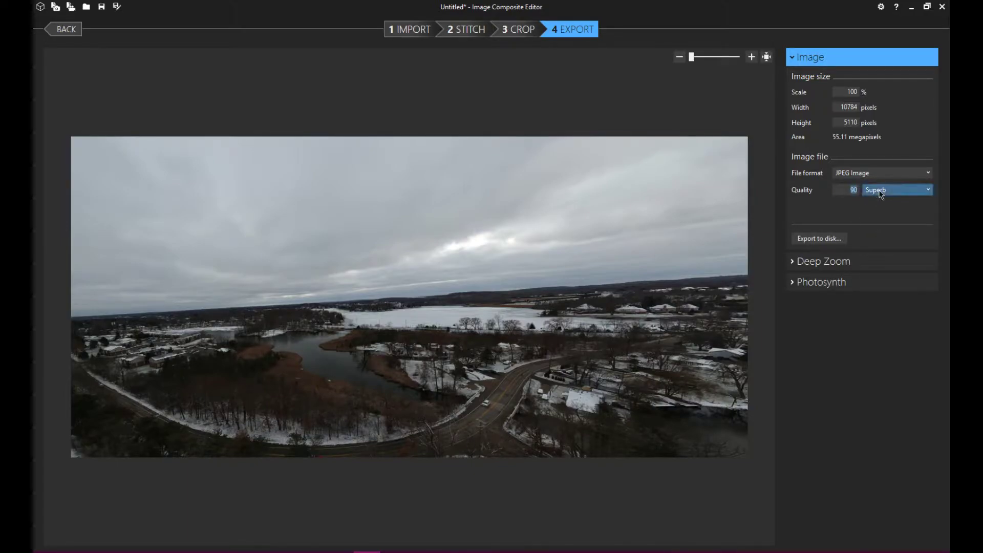
click(862, 172)
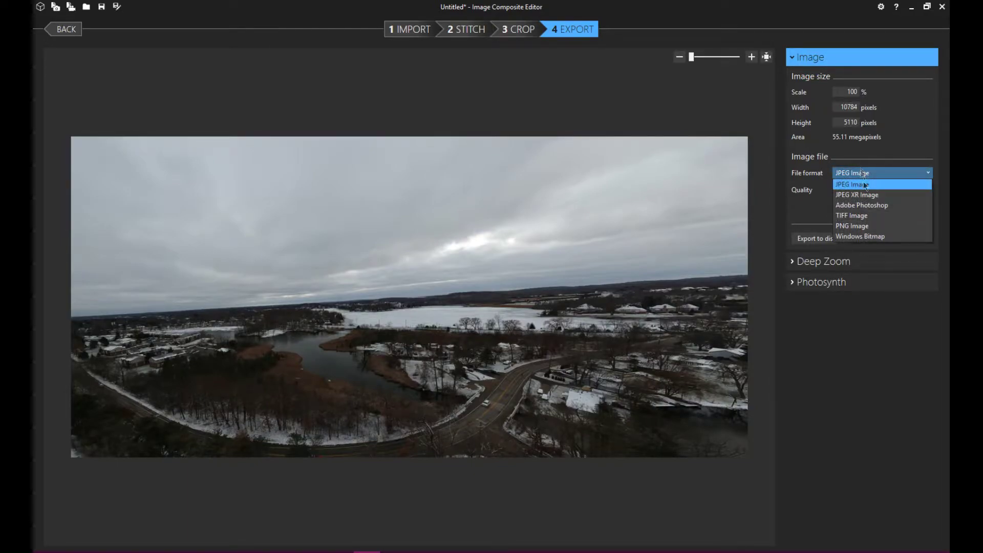
click(849, 184)
key(Tab)
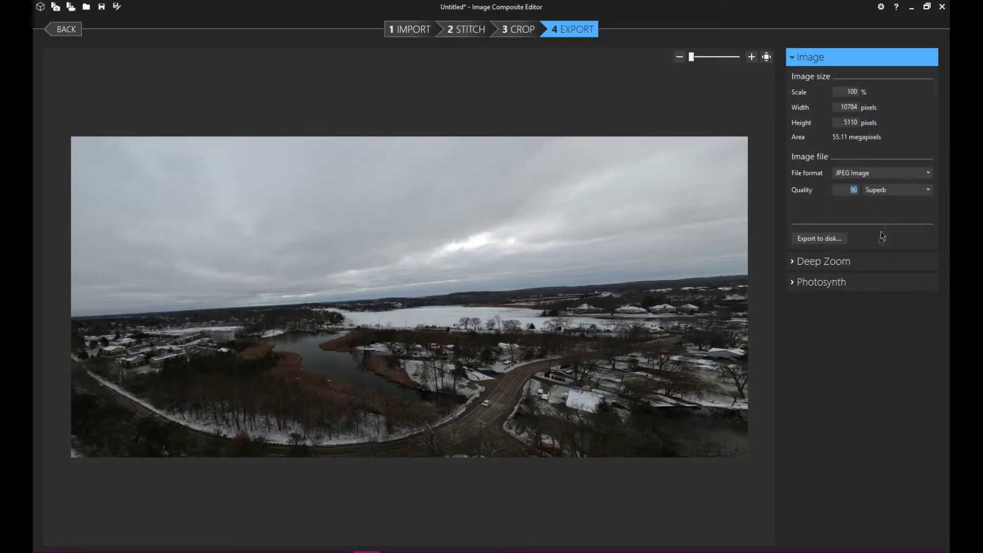
Zoom in and pan across the panorama preview to inspect its detail
scroll(345, 372, up, 3)
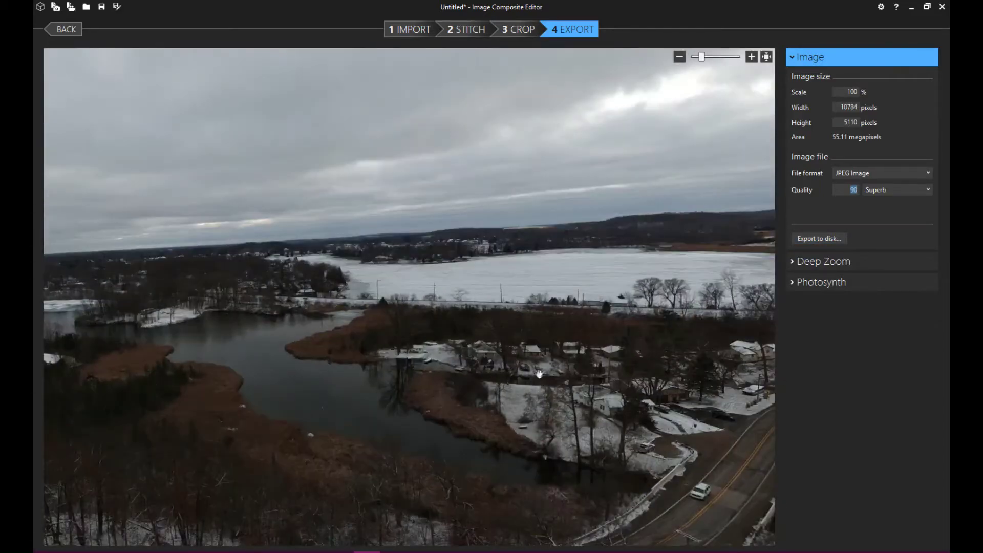
drag(430, 222, 357, 203)
drag(622, 339, 363, 328)
scroll(591, 300, down, 5)
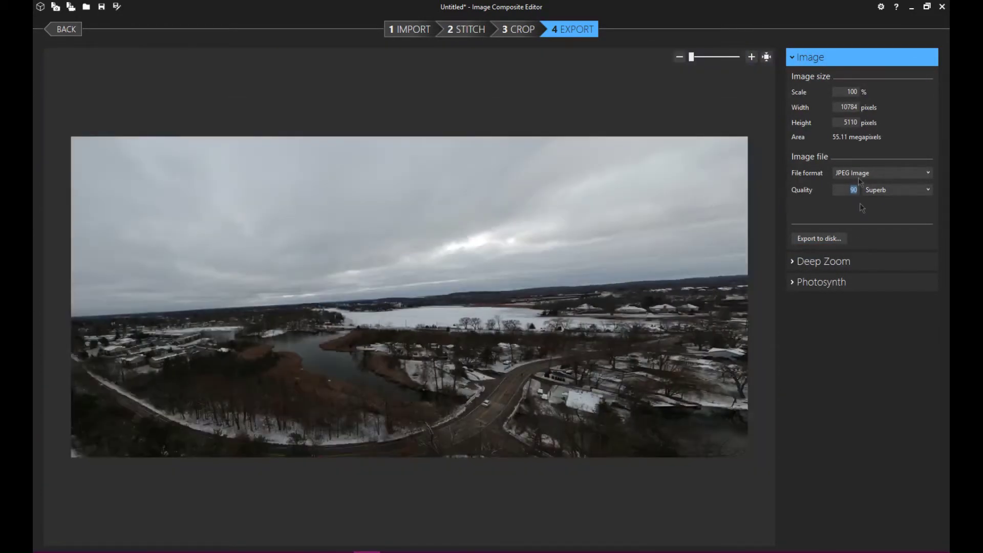